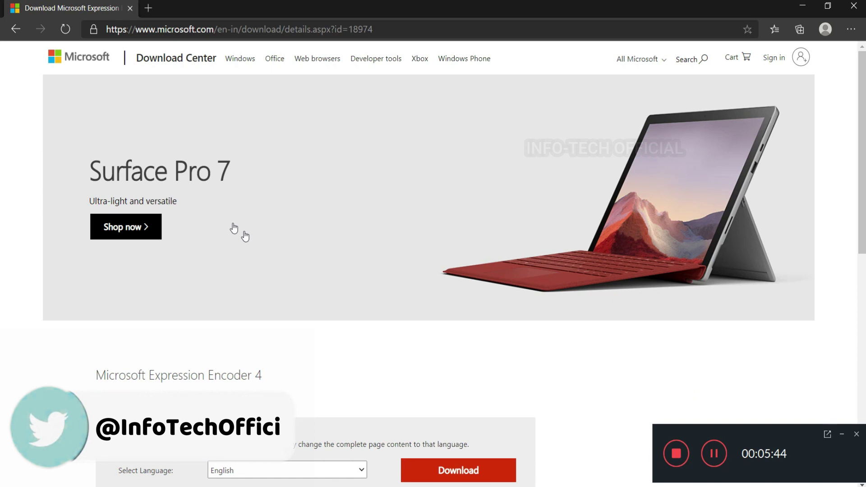
Check the Microsoft Expression Encoder 4 product title and the languages offered for the download
{"action": "scroll", "coordinate": [253, 258], "scroll_direction": "down", "scroll_amount": 3}
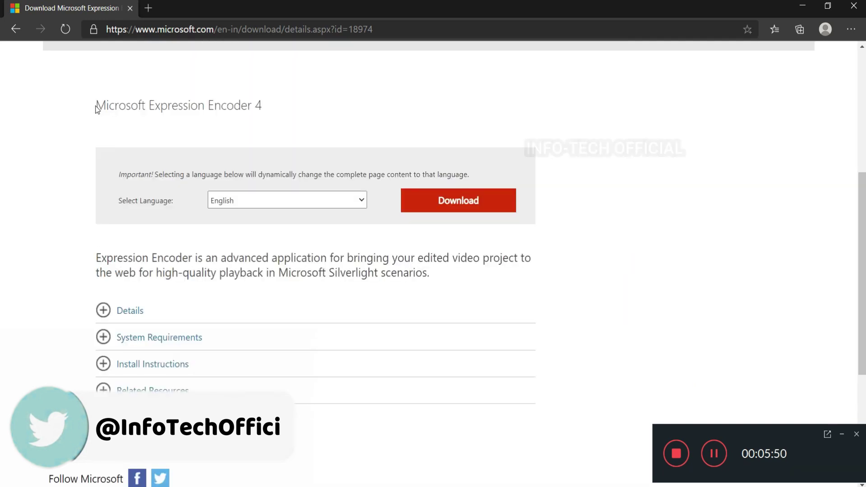
{"action": "left_click_drag", "start_coordinate": [97, 104], "coordinate": [263, 106]}
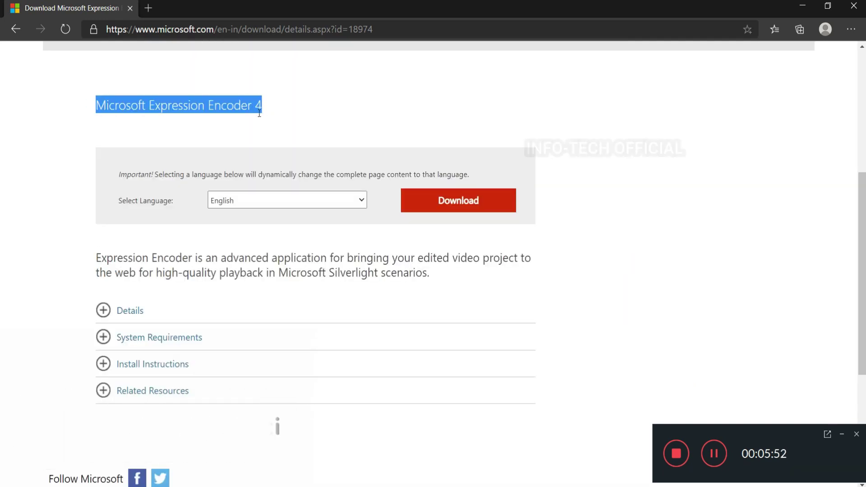
{"action": "left_click", "coordinate": [118, 179]}
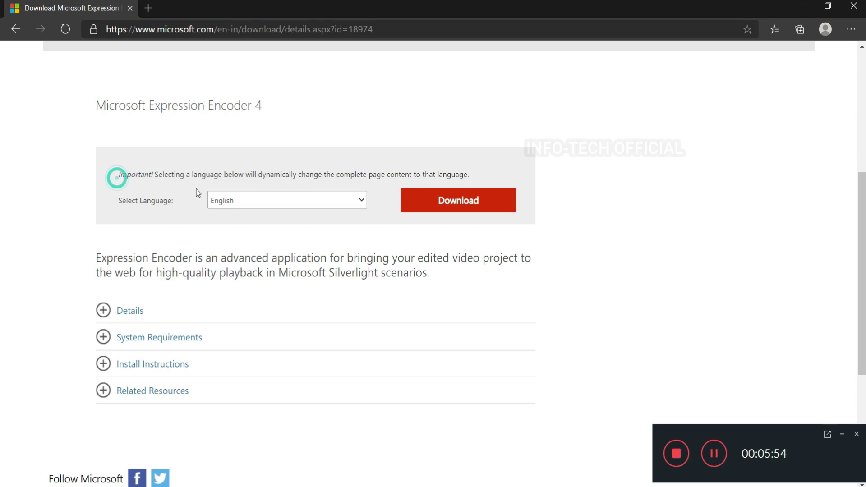
{"action": "left_click", "coordinate": [321, 205]}
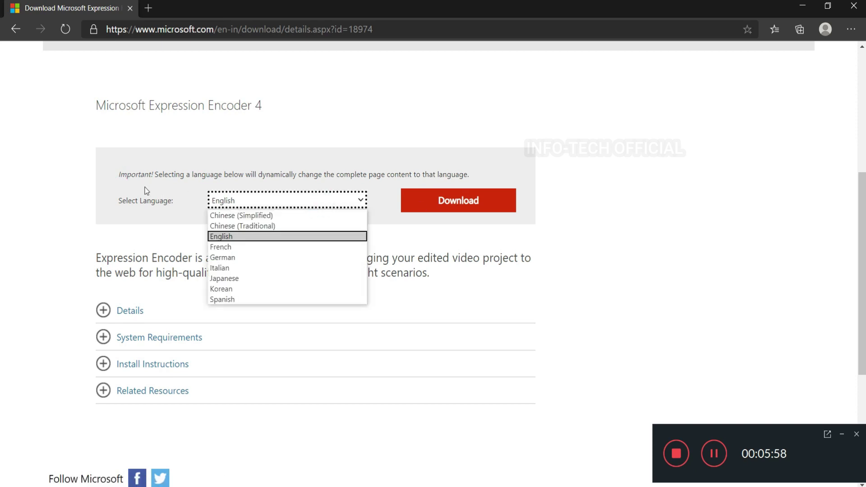
{"action": "left_click", "coordinate": [180, 229]}
Read the Details and System Requirements sections on the Expression Encoder 4 download page
{"action": "scroll", "coordinate": [179, 291], "scroll_direction": "down", "scroll_amount": 1}
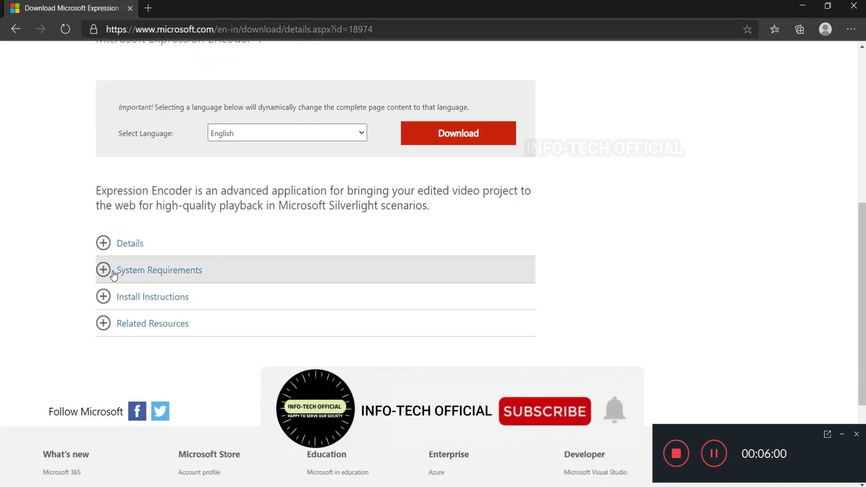
{"action": "left_click", "coordinate": [102, 243]}
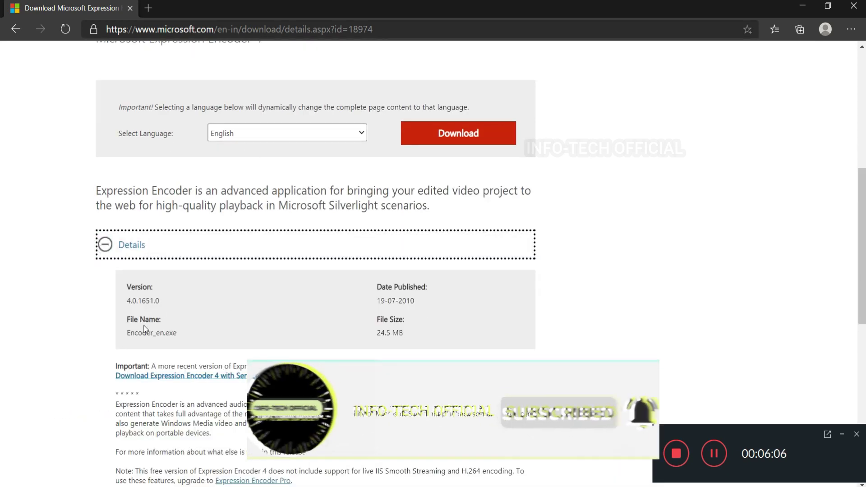
{"action": "left_click", "coordinate": [105, 245]}
{"action": "scroll", "coordinate": [104, 245], "scroll_direction": "down", "scroll_amount": 1}
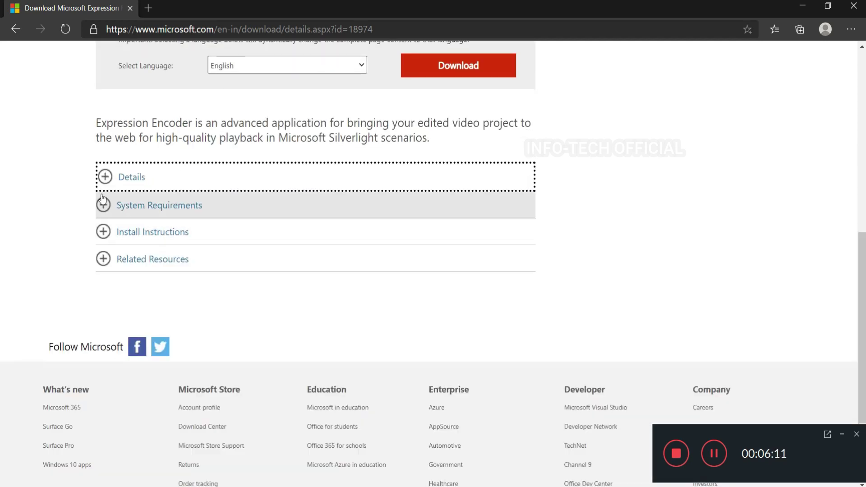
{"action": "left_click", "coordinate": [105, 204]}
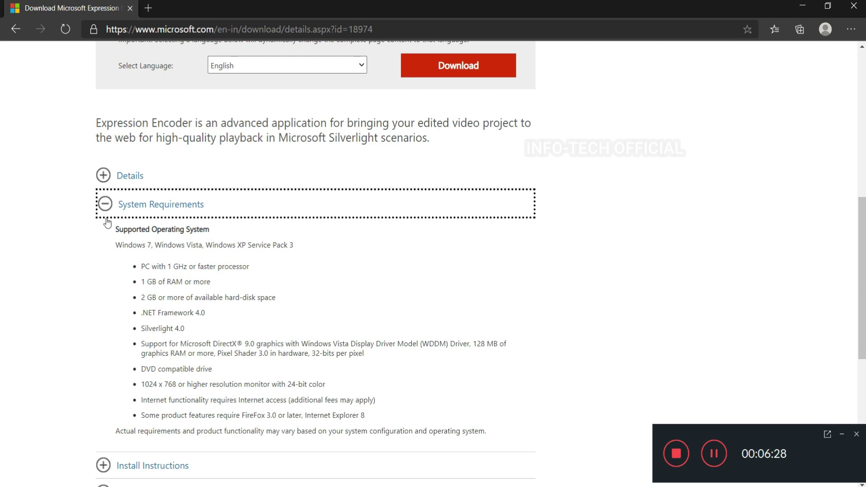
{"action": "left_click", "coordinate": [106, 205]}
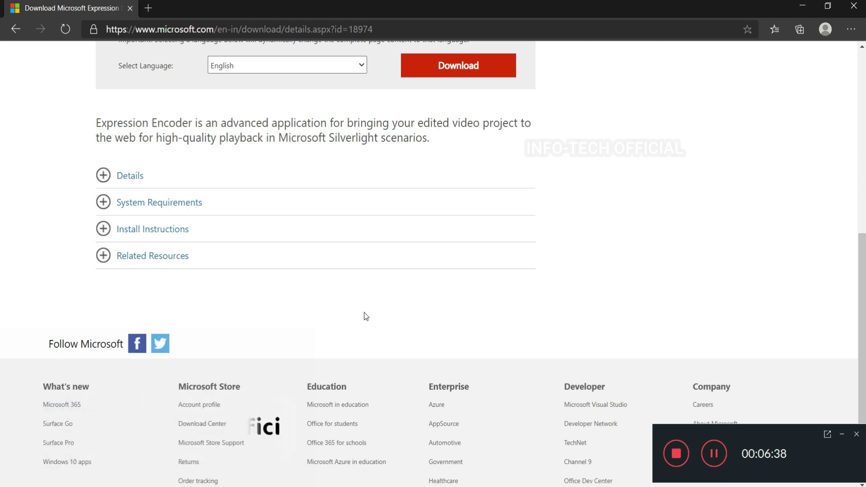
Download the English version of Microsoft Expression Encoder 4
{"action": "scroll", "coordinate": [361, 317], "scroll_direction": "up", "scroll_amount": 3}
{"action": "left_click", "coordinate": [466, 208]}
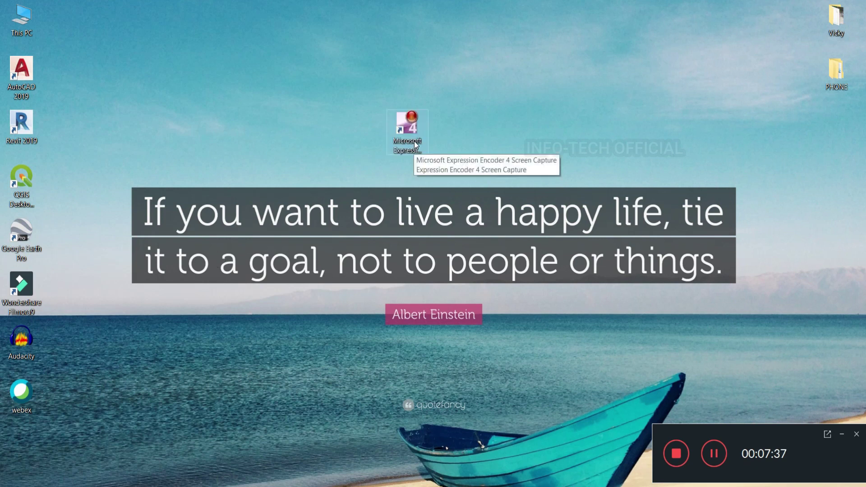
Launch Microsoft Expression Encoder 4 Screen Capture from the desktop
{"action": "left_click", "coordinate": [415, 142]}
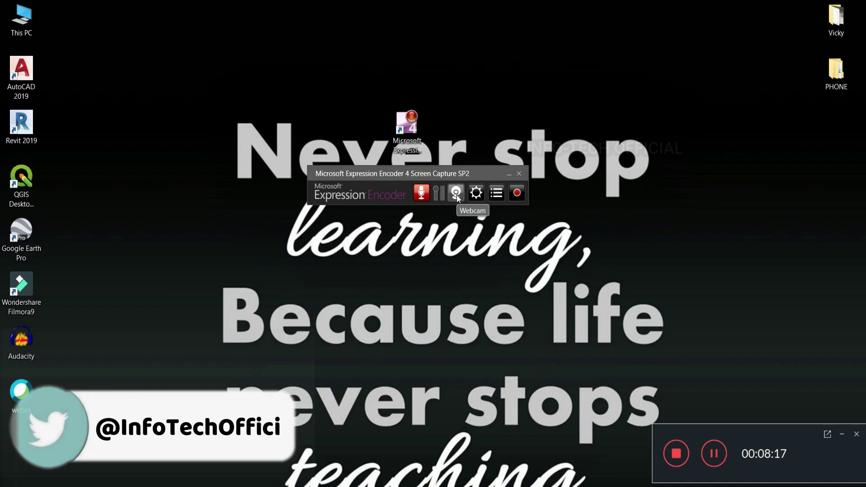
Review the Screen, Camera, Hotkey, Other and Help options without changing them, and view the list of saved captures
{"action": "left_click", "coordinate": [476, 193]}
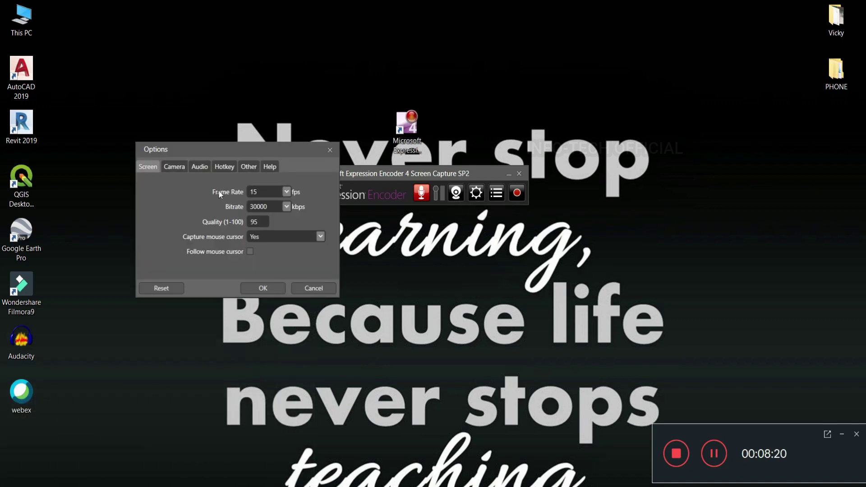
{"action": "left_click", "coordinate": [287, 192]}
{"action": "left_click", "coordinate": [287, 194]}
{"action": "left_click", "coordinate": [172, 168]}
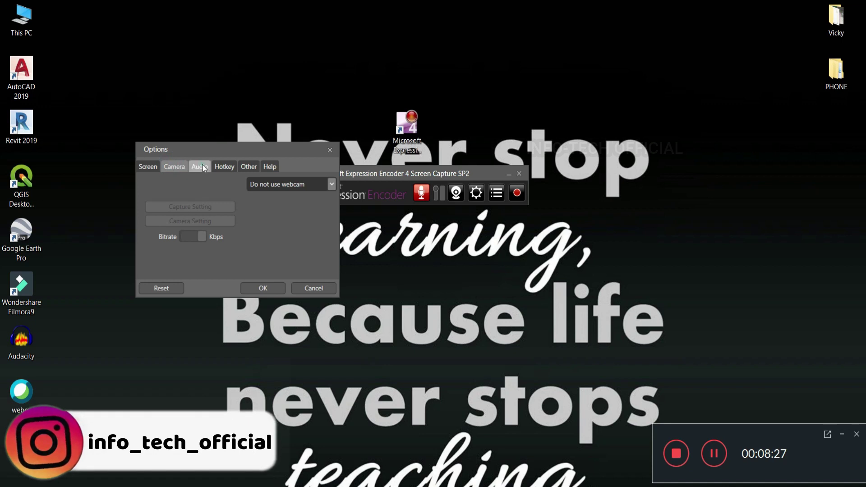
{"action": "left_click", "coordinate": [224, 166]}
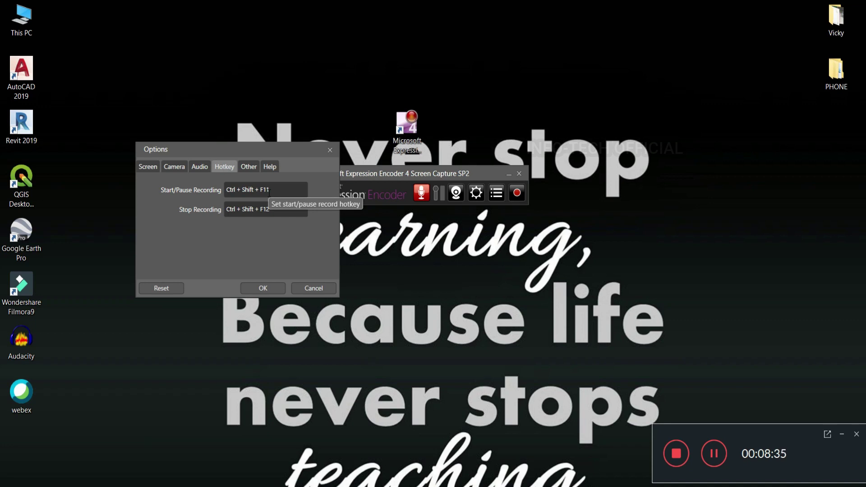
{"action": "left_click", "coordinate": [248, 167]}
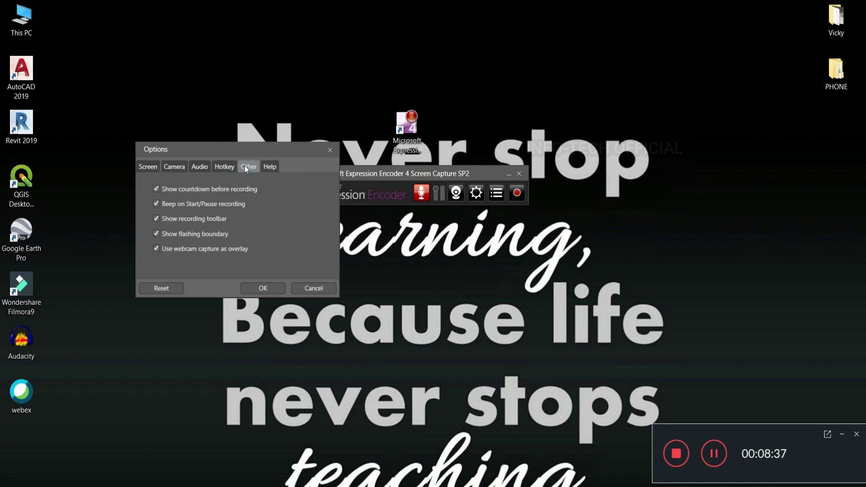
{"action": "left_click", "coordinate": [270, 167]}
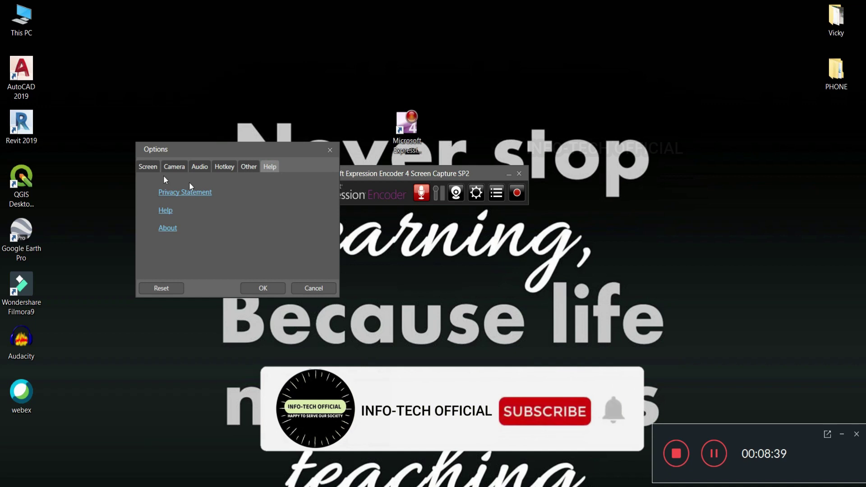
{"action": "left_click", "coordinate": [147, 170]}
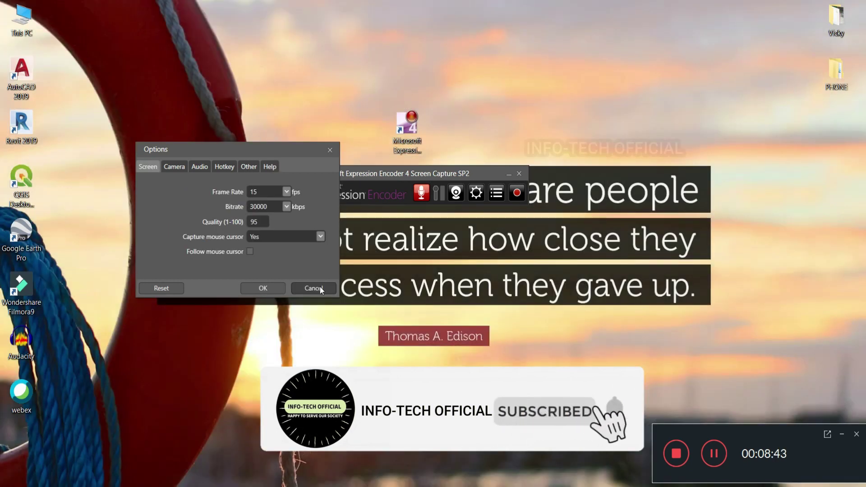
{"action": "left_click", "coordinate": [314, 289]}
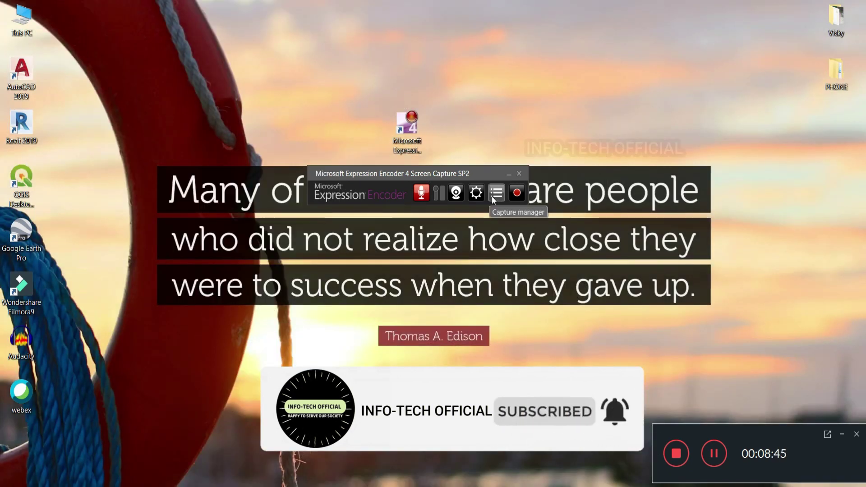
{"action": "left_click", "coordinate": [493, 196]}
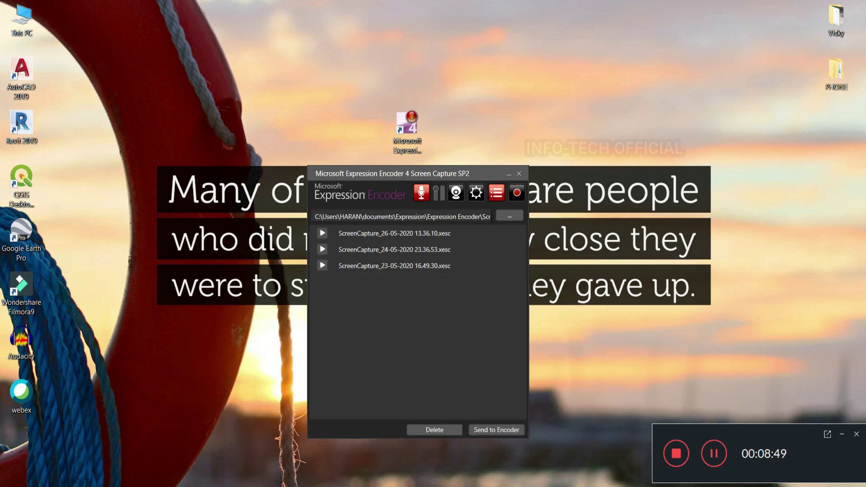
{"action": "left_click", "coordinate": [500, 197]}
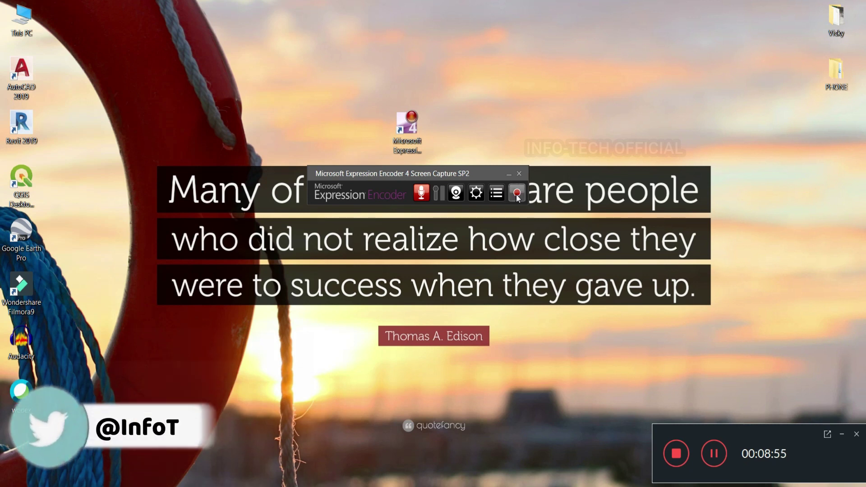
Resize the capture region to 1877 by 860, record it for about 15 seconds and stop the recording
{"action": "left_click", "coordinate": [517, 194]}
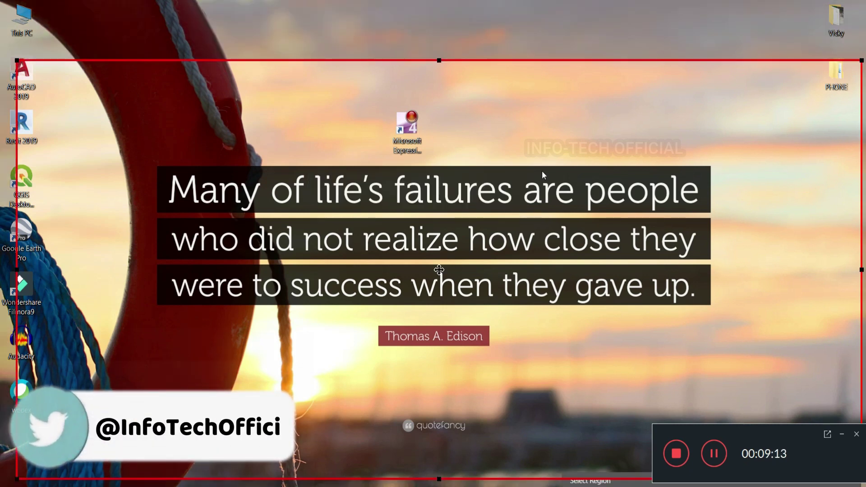
{"action": "left_click_drag", "start_coordinate": [439, 60], "coordinate": [456, 66]}
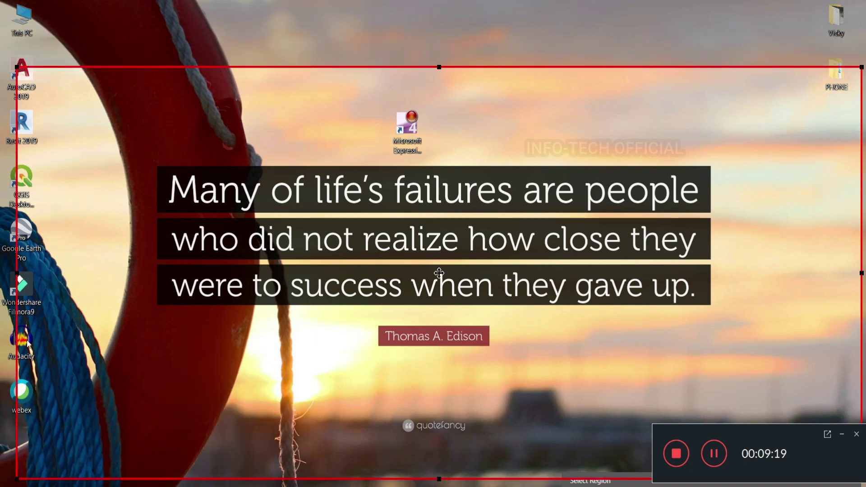
{"action": "left_click_drag", "start_coordinate": [16, 273], "coordinate": [12, 273]}
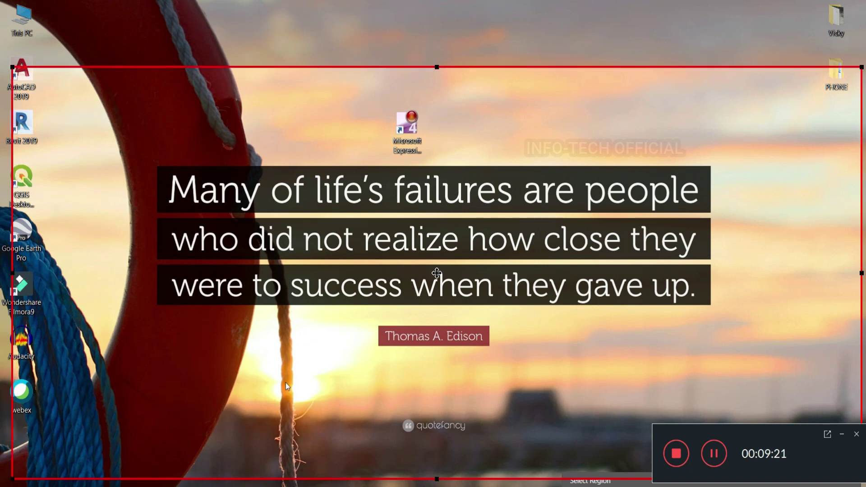
{"action": "left_click", "coordinate": [667, 458]}
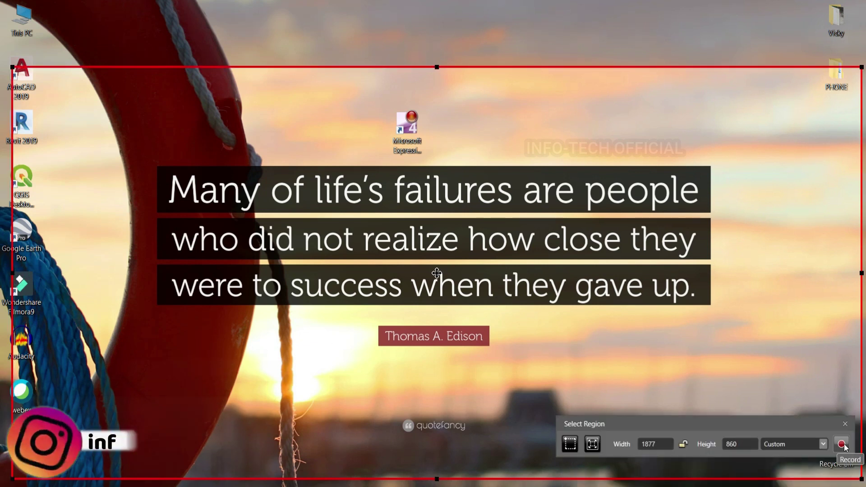
{"action": "left_click", "coordinate": [842, 444]}
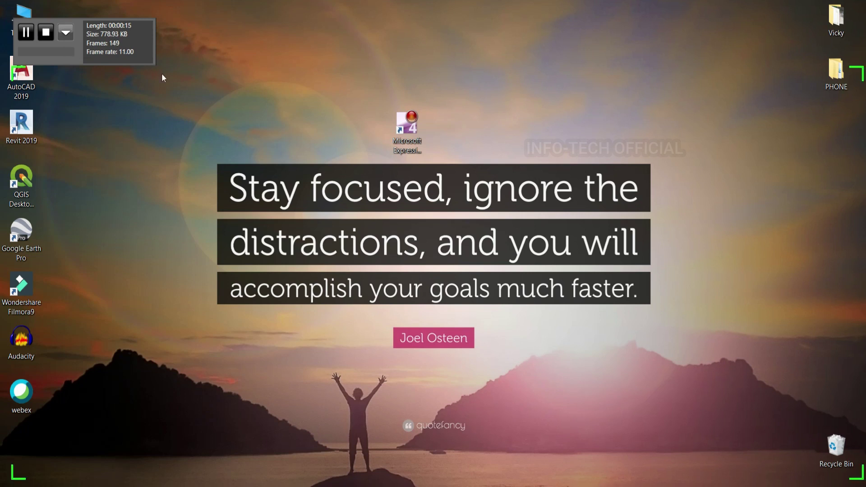
{"action": "left_click", "coordinate": [44, 36]}
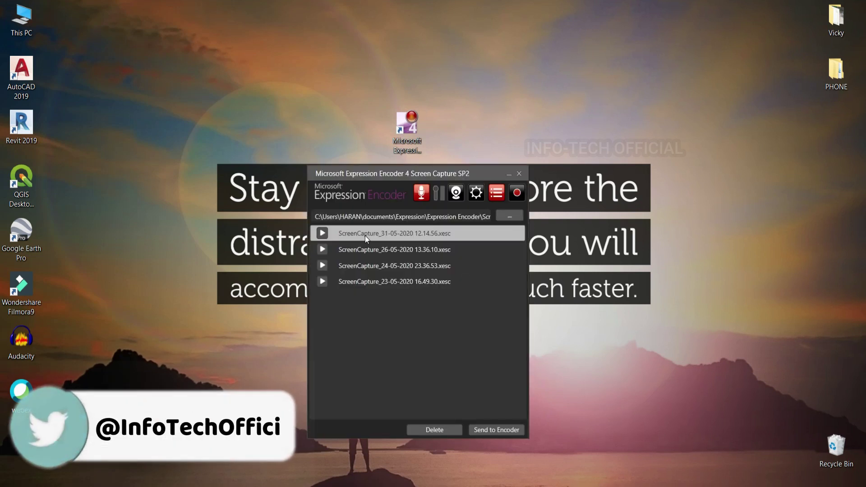
Play a preview of the newest screen capture and close the preview
{"action": "left_click", "coordinate": [322, 233]}
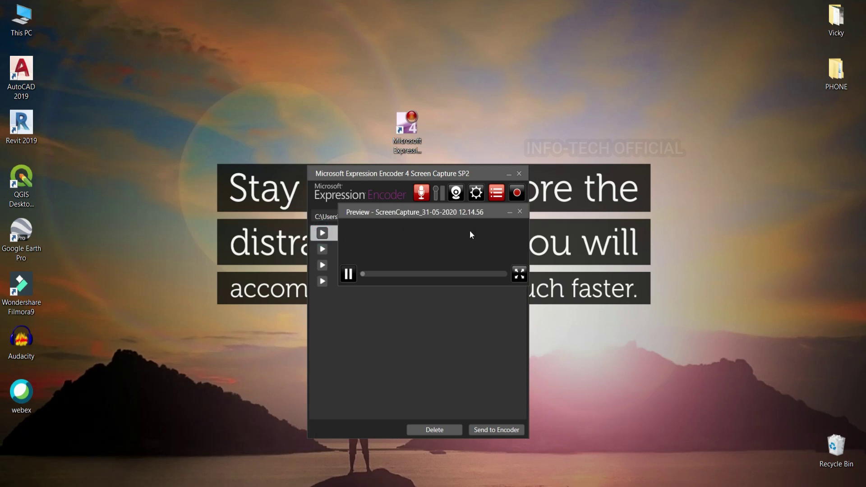
{"action": "double_click", "coordinate": [514, 212]}
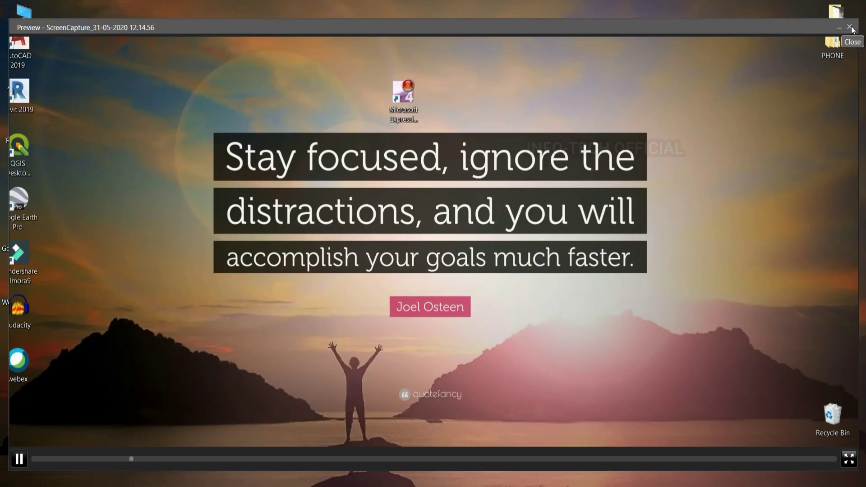
{"action": "left_click", "coordinate": [850, 26]}
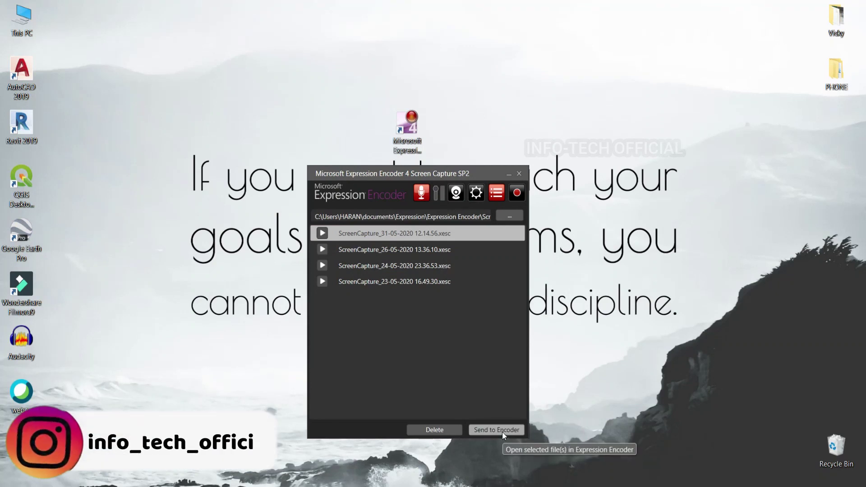
Send the newest screen capture to Expression Encoder 4 Pro and encode it
{"action": "left_click", "coordinate": [502, 430]}
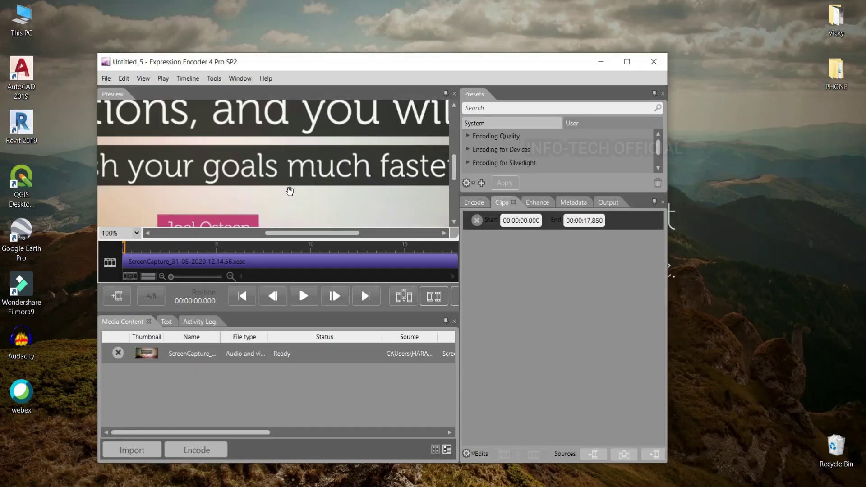
{"action": "scroll", "coordinate": [302, 158], "scroll_direction": "down", "scroll_amount": 3}
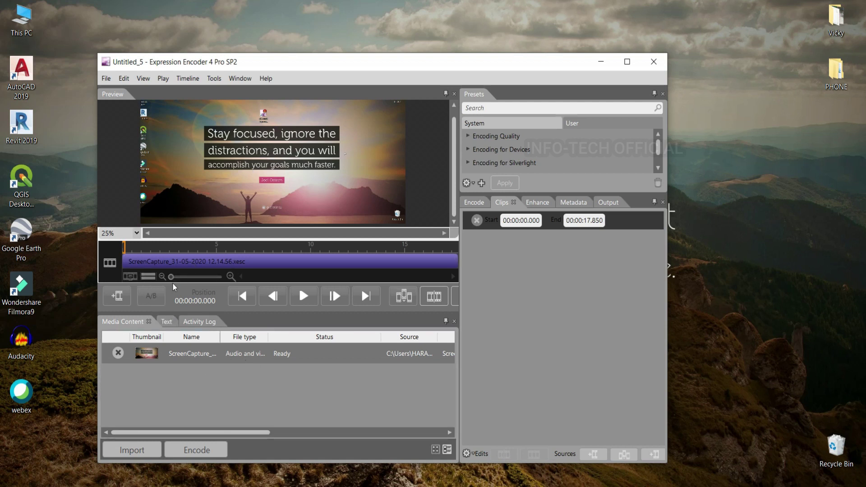
{"action": "left_click", "coordinate": [195, 450]}
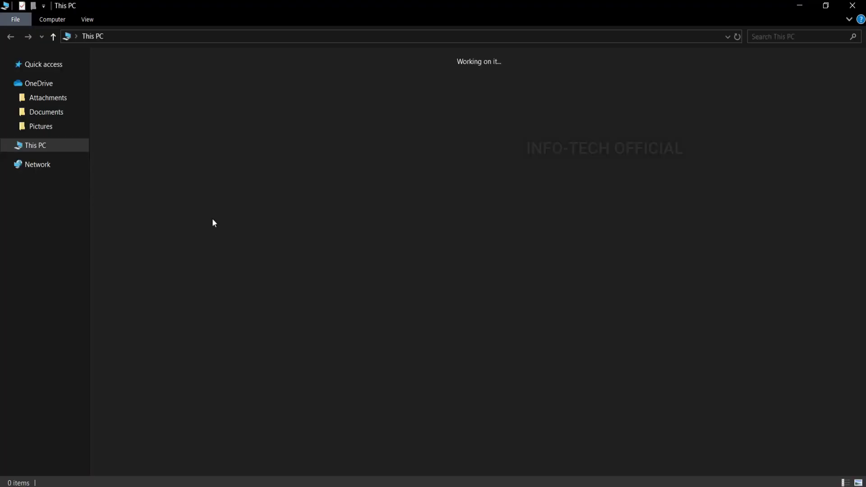
Open the newest encoding job's folder under Documents > Expression > Expression Encoder > Output to locate the encoded WMV video
{"action": "left_click", "coordinate": [459, 84]}
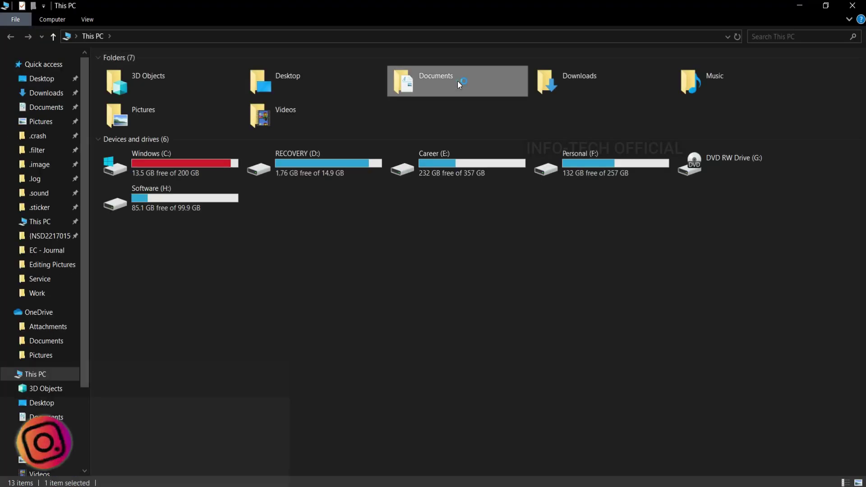
{"action": "double_click", "coordinate": [457, 80]}
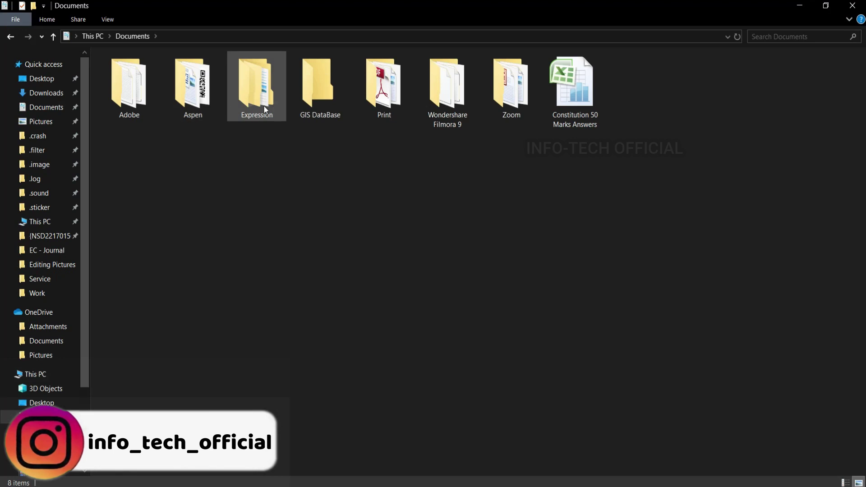
{"action": "double_click", "coordinate": [265, 109]}
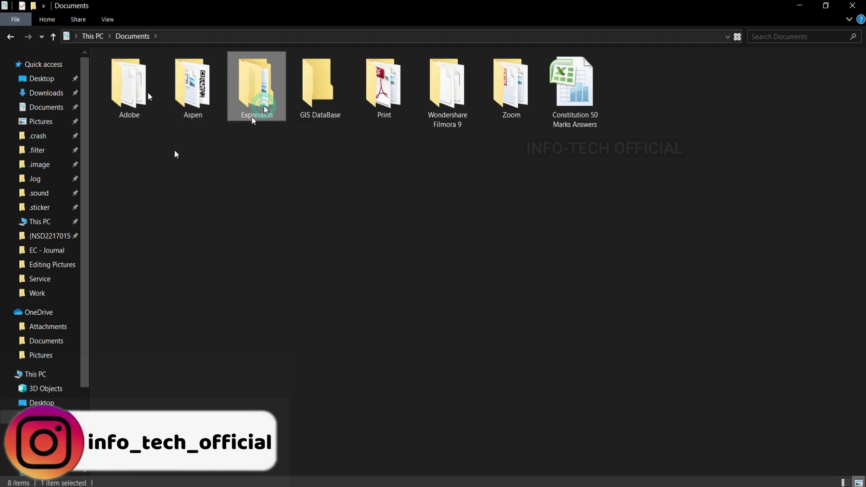
{"action": "double_click", "coordinate": [145, 73]}
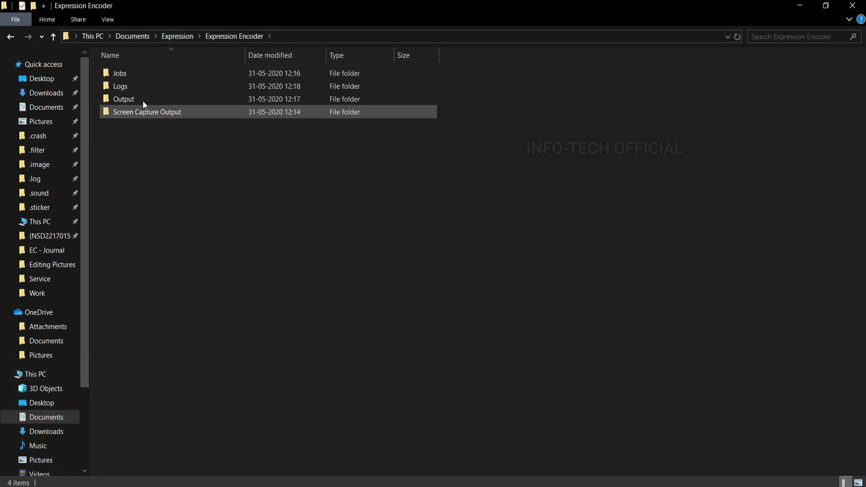
{"action": "double_click", "coordinate": [143, 101]}
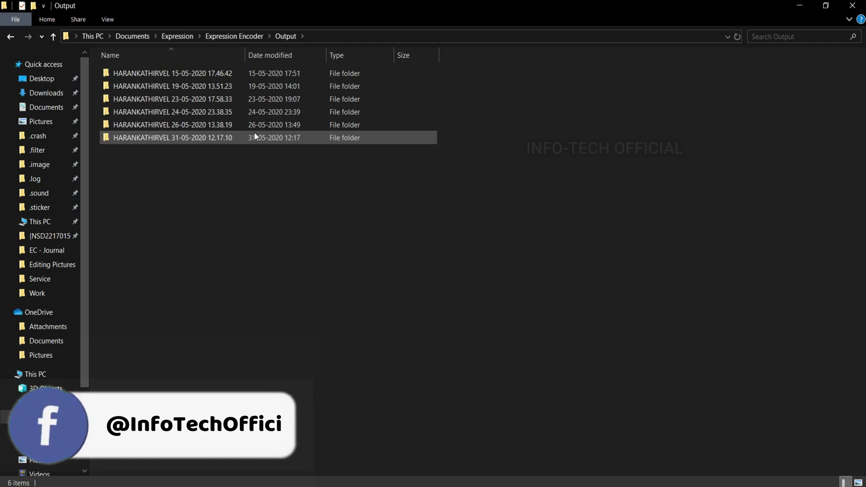
{"action": "double_click", "coordinate": [222, 140]}
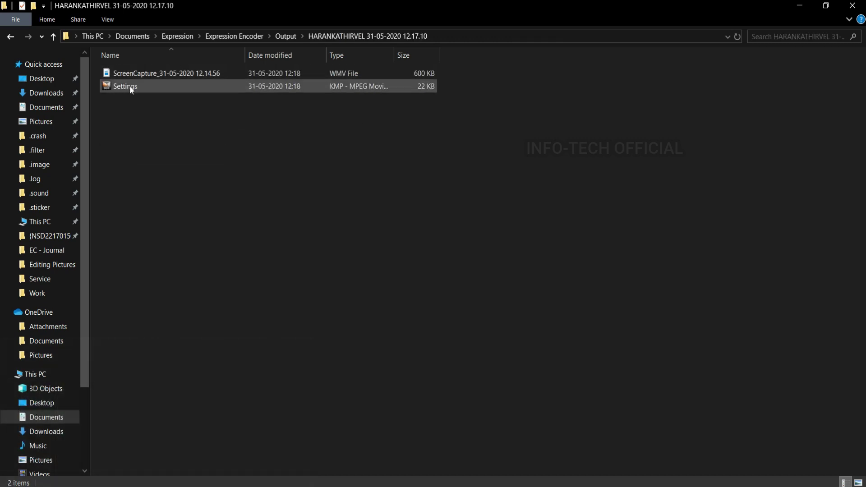
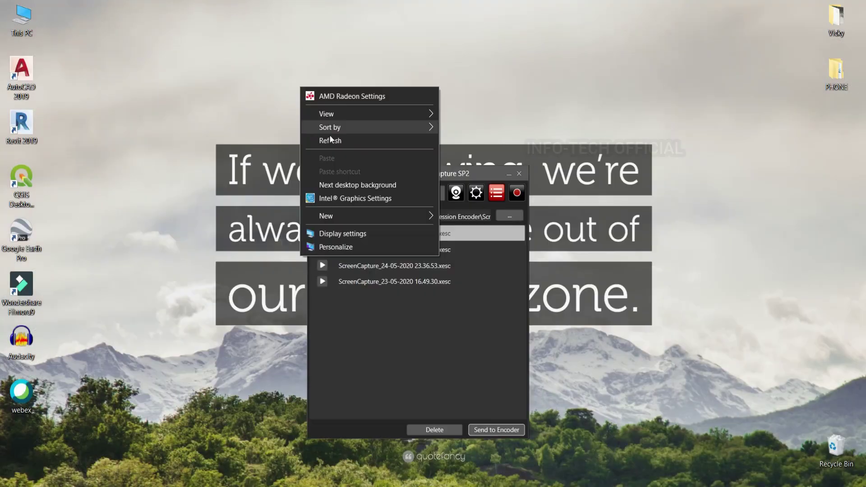
{"action": "left_click", "coordinate": [320, 139]}
{"action": "right_click", "coordinate": [144, 71]}
{"action": "left_click", "coordinate": [173, 125]}
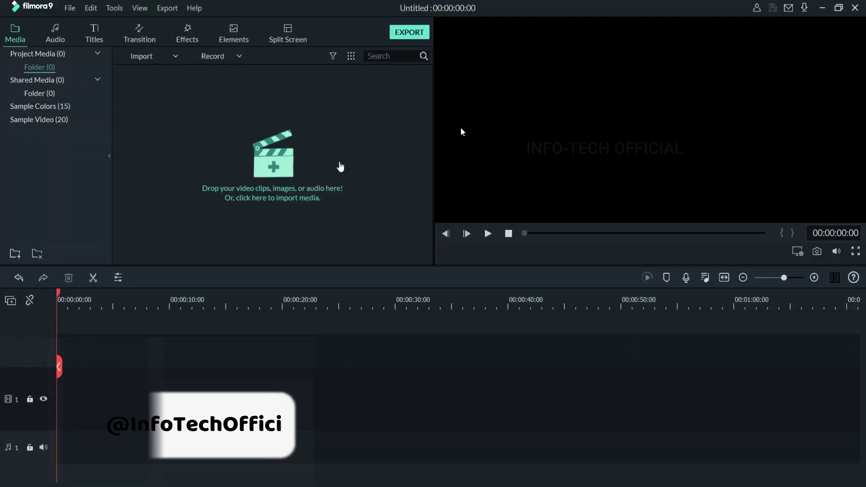
In Wondershare Filmora9, start the PC screen recorder and resize its capture region to a custom 1472 by 718
{"action": "left_click", "coordinate": [209, 56]}
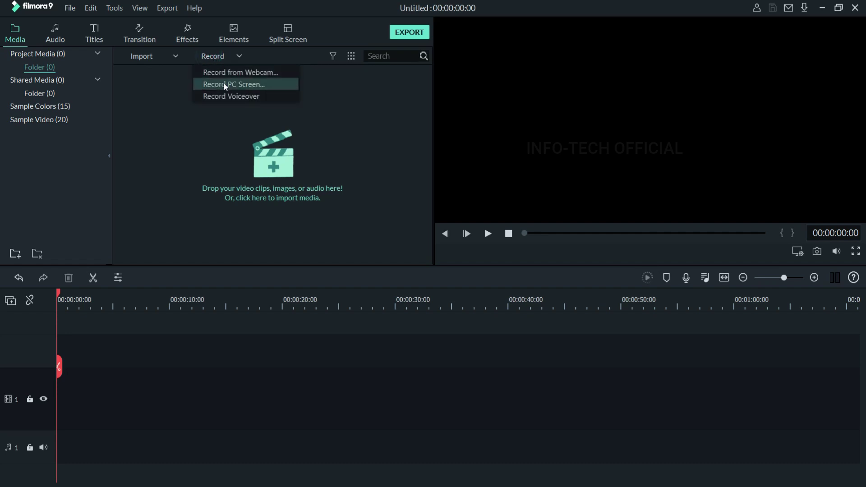
{"action": "left_click", "coordinate": [222, 84]}
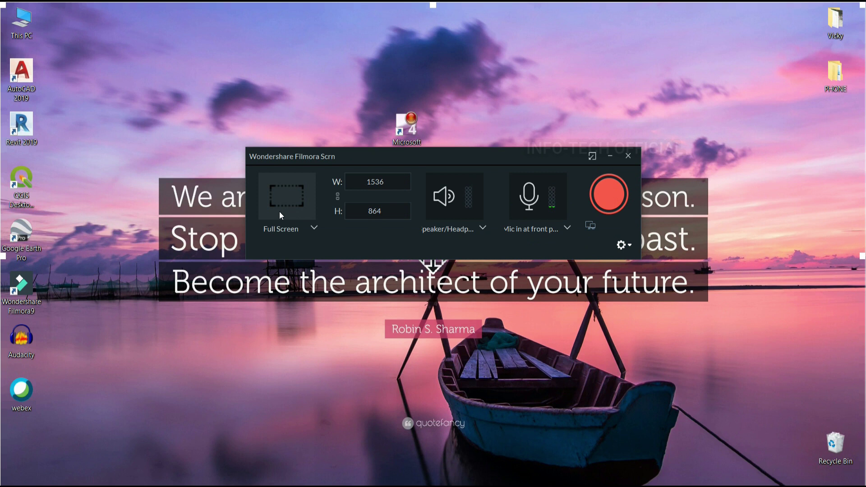
{"action": "left_click_drag", "start_coordinate": [432, 7], "coordinate": [430, 53]}
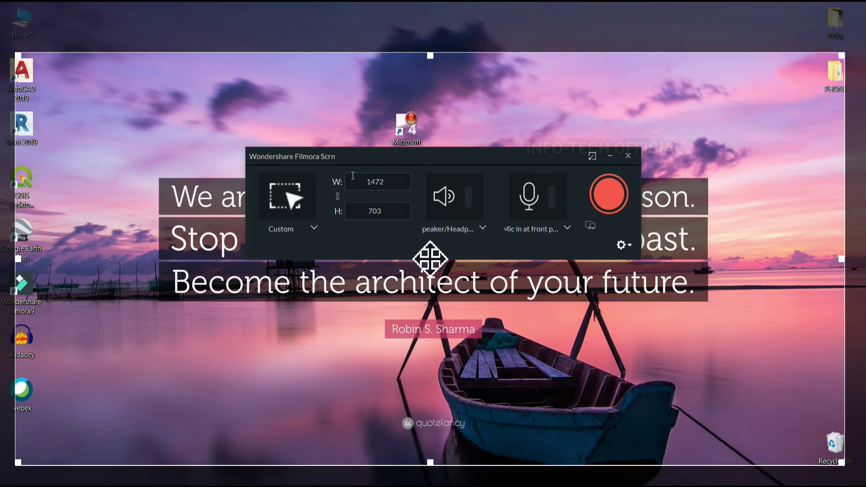
{"action": "left_click_drag", "start_coordinate": [354, 157], "coordinate": [350, 174]}
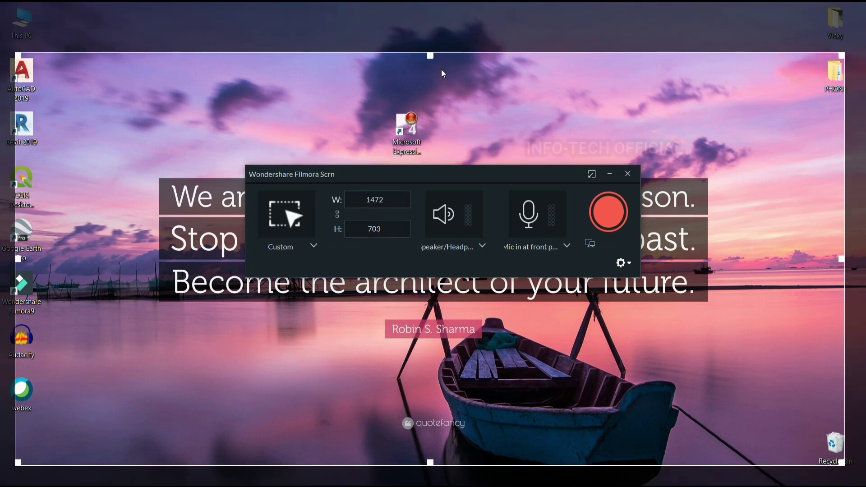
{"action": "mouse_move", "coordinate": [429, 57]}
{"action": "left_mouse_down"}
{"action": "mouse_move", "coordinate": [431, 34]}
{"action": "mouse_move", "coordinate": [431, 44]}
{"action": "left_mouse_up"}
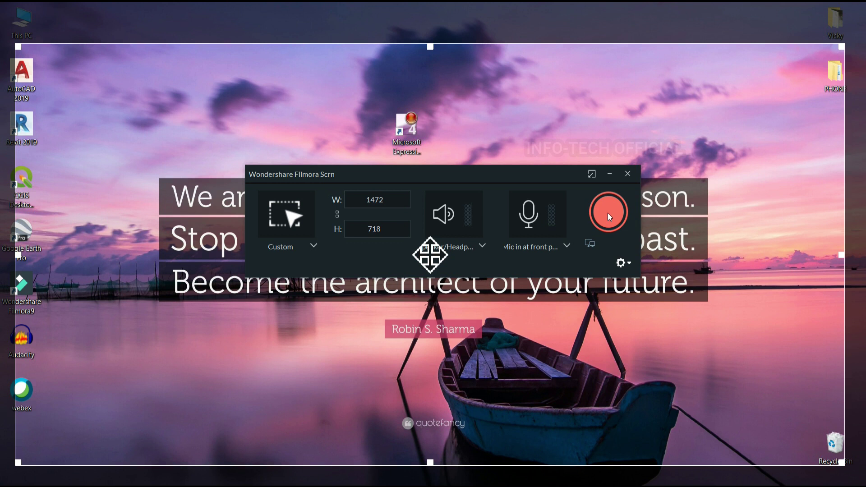
Check the available microphone sources without changing the selection, record the capture region for about 8 seconds and stop the recording
{"action": "left_click", "coordinate": [564, 249]}
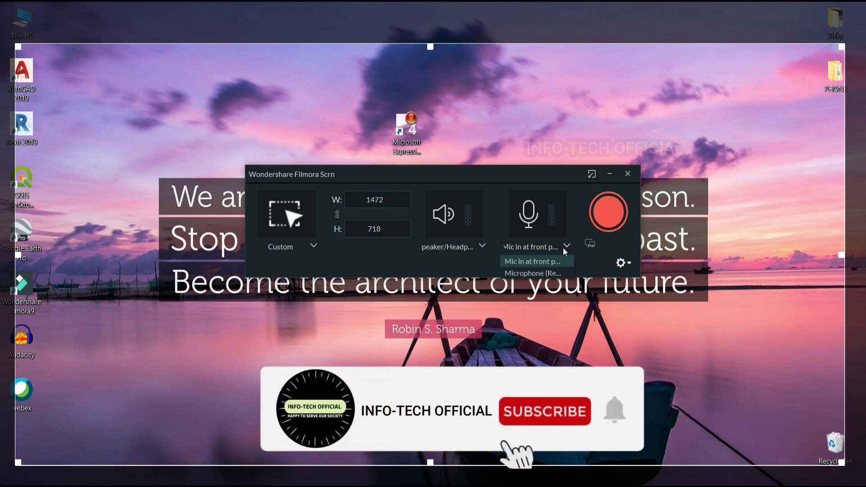
{"action": "left_click", "coordinate": [590, 261]}
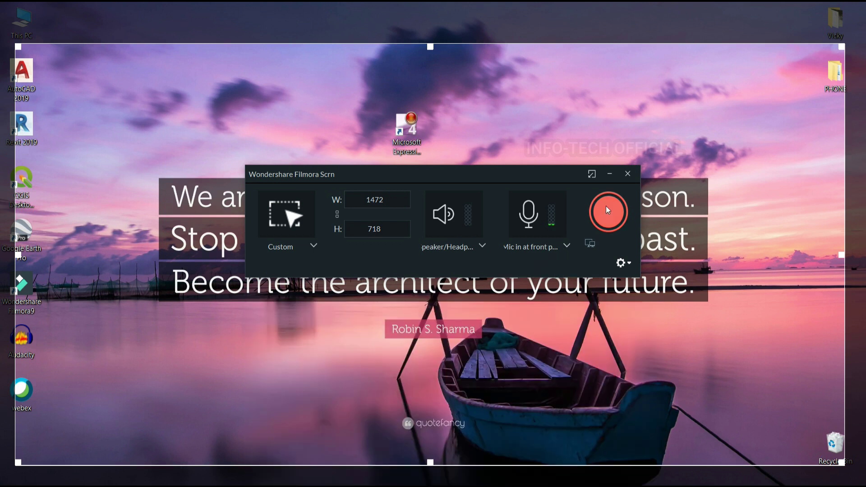
{"action": "left_click", "coordinate": [606, 212]}
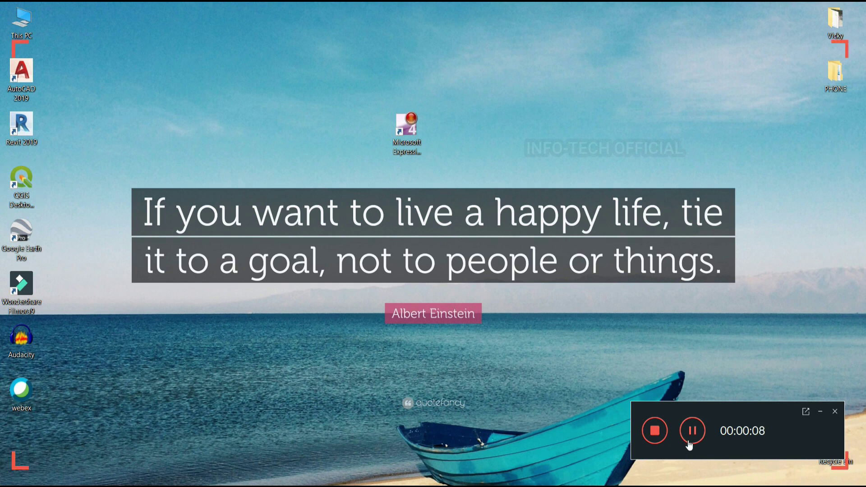
{"action": "left_click", "coordinate": [655, 431]}
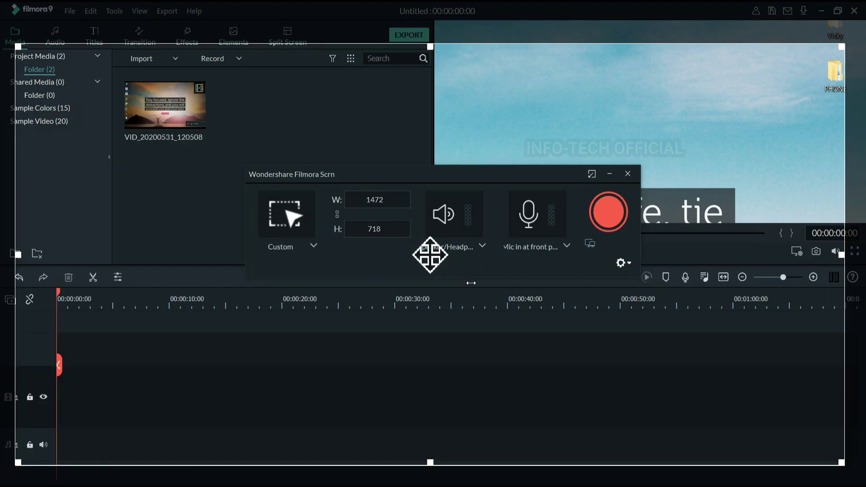